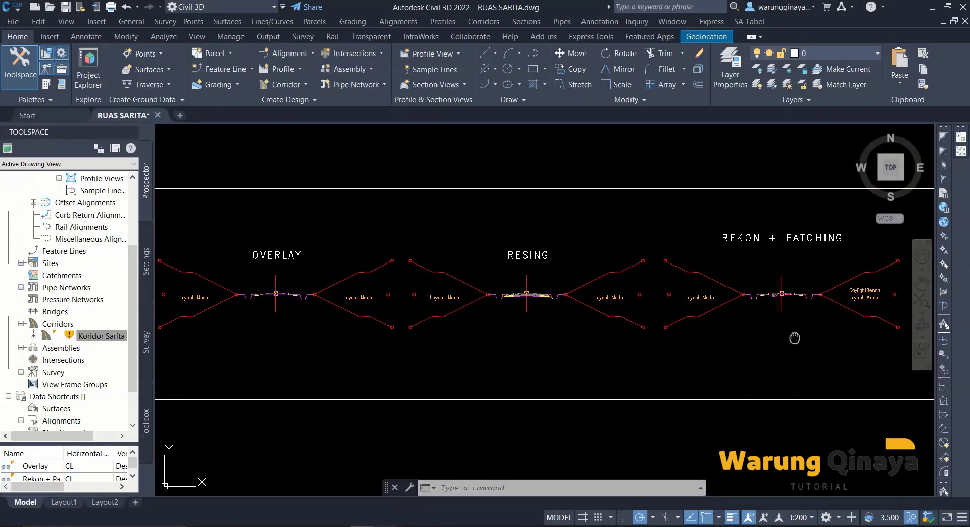
- Zoom and pan to centre the road cross-section assembly in the view
scroll(794, 338, up, 2)
scroll(732, 319, up, 3)
scroll(668, 300, up, 2)
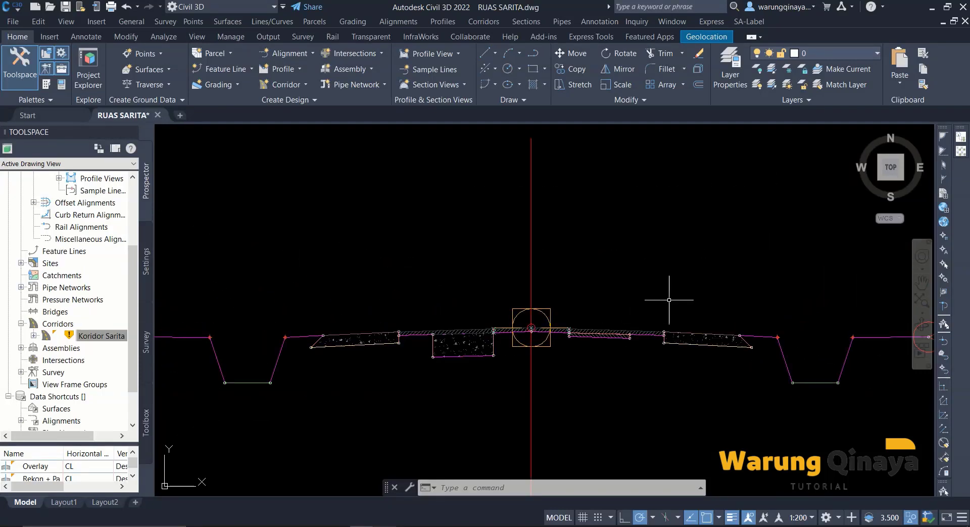
middle_drag(669, 300, 739, 280)
scroll(602, 333, up, 1)
scroll(787, 308, down, 3)
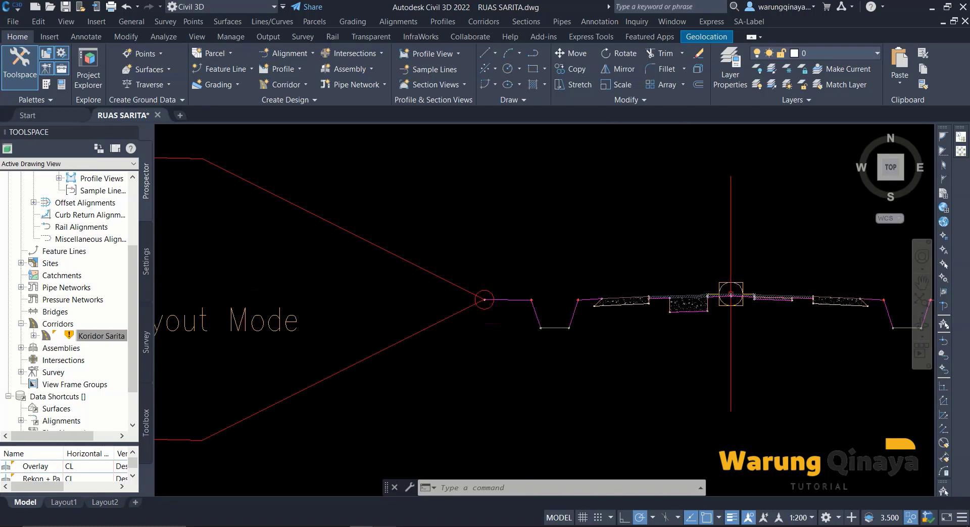
scroll(543, 346, down, 2)
scroll(751, 329, down, 3)
- Review the RESING and OVERLAY assemblies, then frame the whole assembly sheet
middle_drag(502, 337, 580, 340)
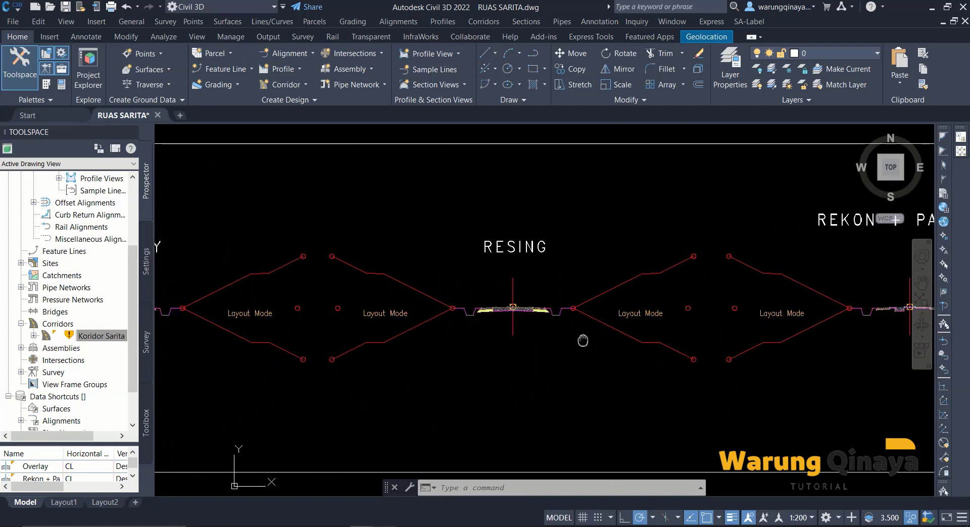
scroll(581, 344, up, 2)
scroll(582, 347, up, 2)
middle_drag(399, 370, 871, 356)
scroll(808, 303, down, 2)
scroll(469, 279, up, 3)
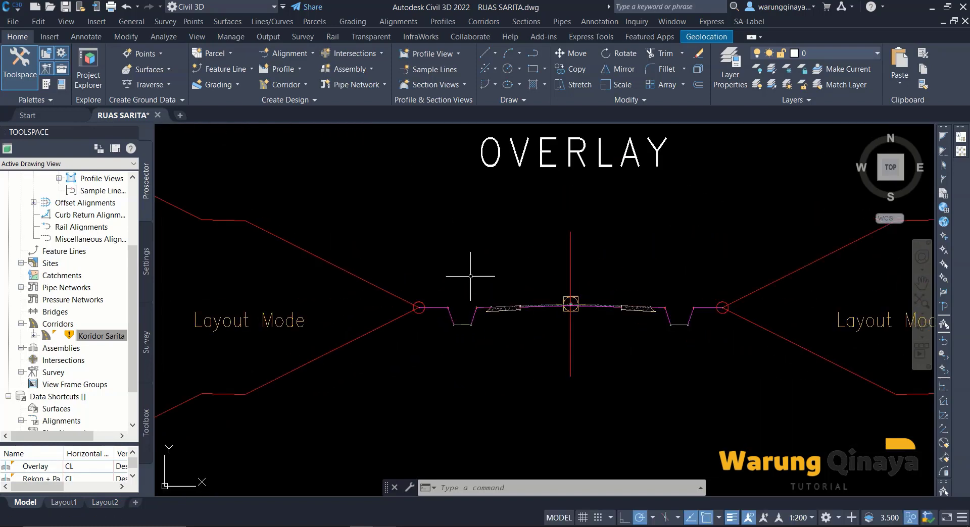
scroll(531, 310, down, 3)
scroll(480, 318, down, 2)
scroll(429, 328, down, 1)
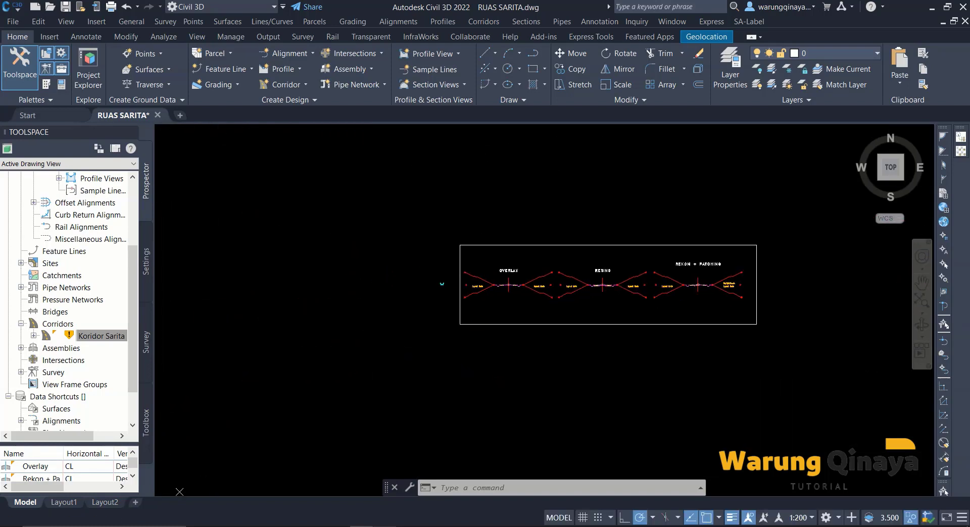
middle_drag(380, 332, 414, 340)
- Add a Rekon + Patching baseline on alignment CL to Koridor Sarita's properties
right_click(121, 336)
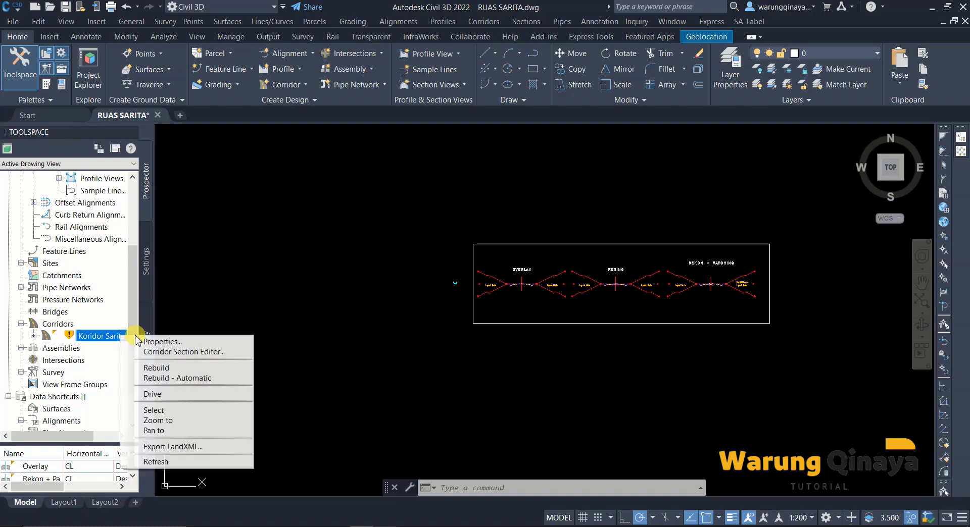
click(159, 344)
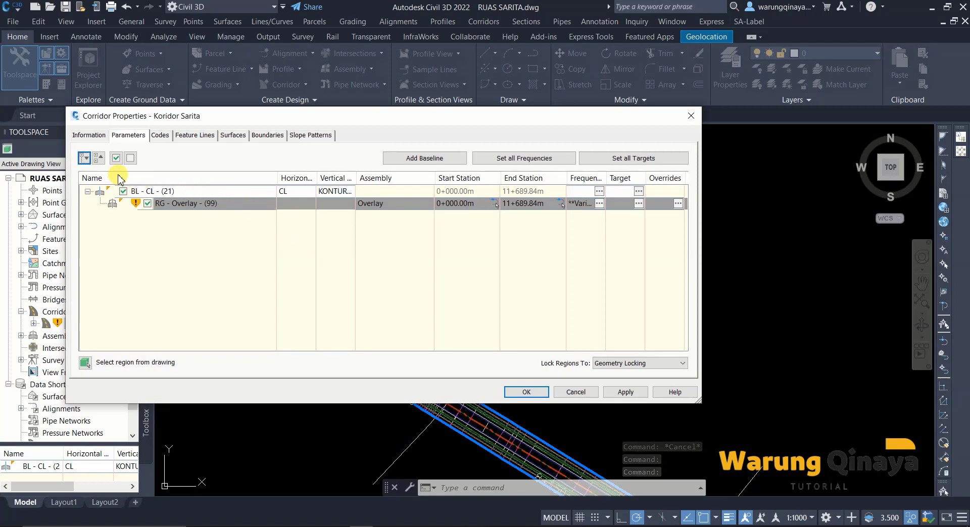
click(424, 159)
text(Rekon + Patching)
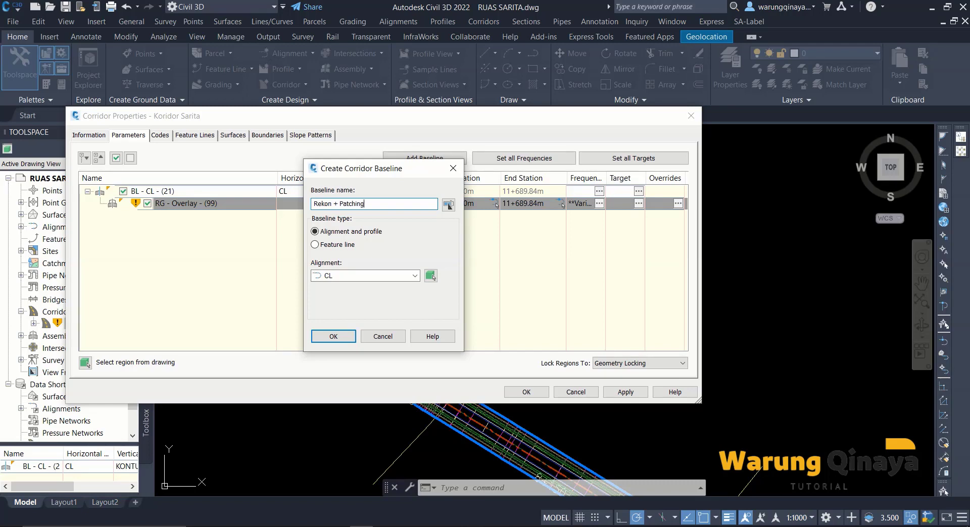
click(336, 336)
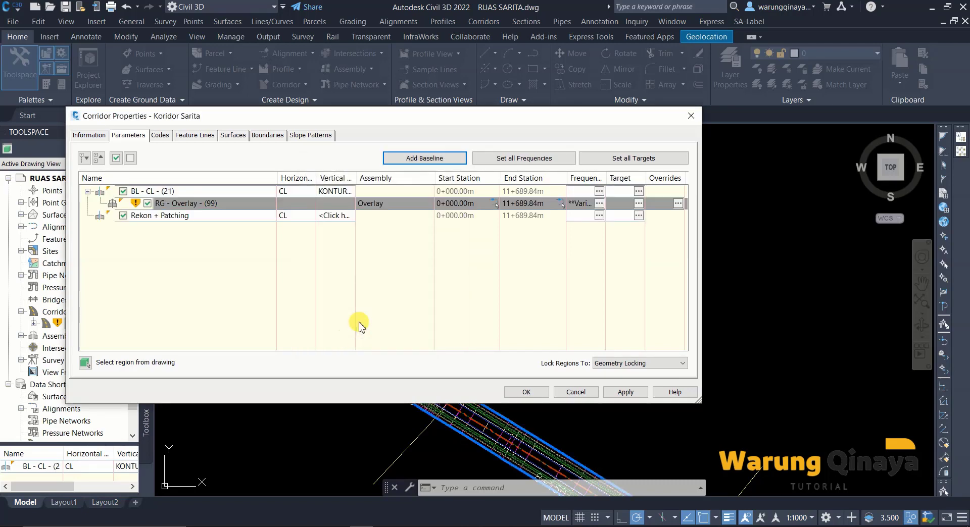
- Add a region using the Rekon + Patching assembly to the Rekon + Patching baseline
click(235, 217)
right_click(236, 217)
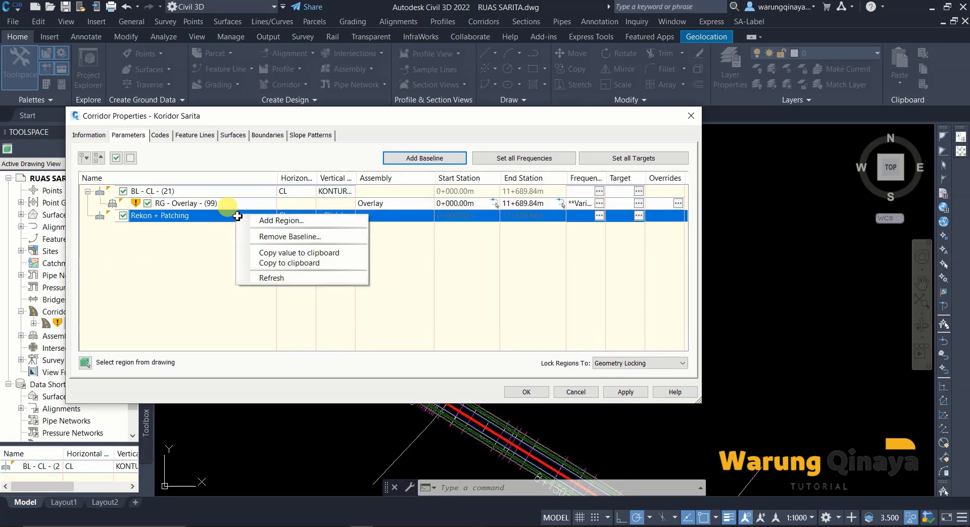
click(254, 220)
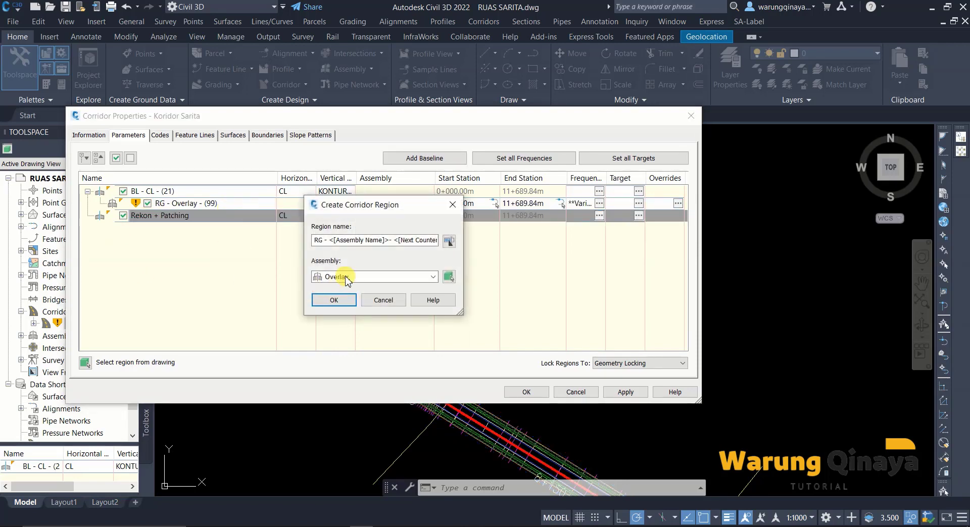
click(372, 277)
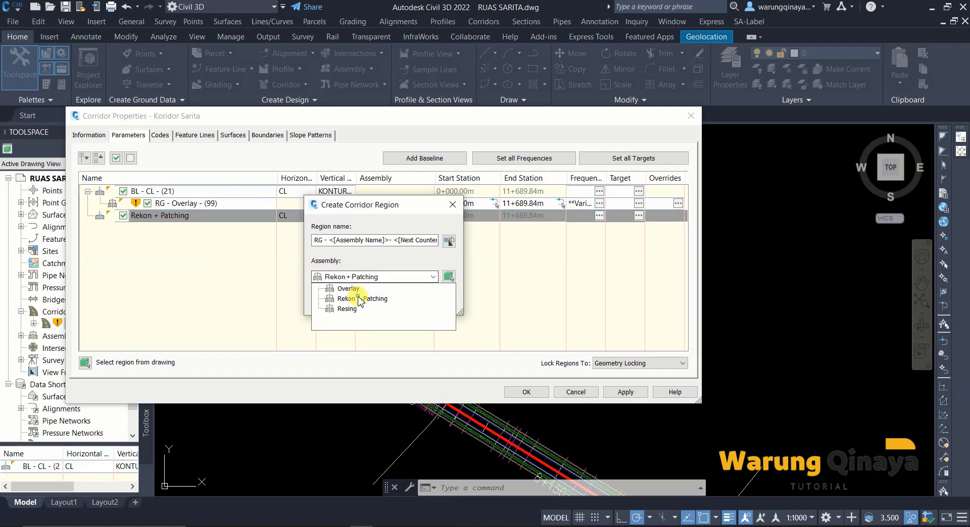
click(354, 298)
click(334, 301)
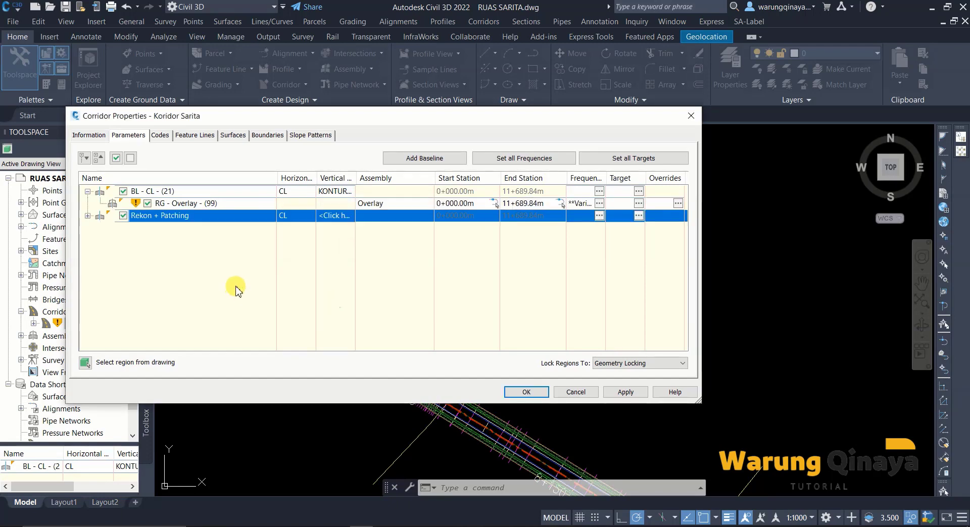
- Expand Rekon + Patching to show its region and rename BL - CL - (21) to Overlay
click(202, 220)
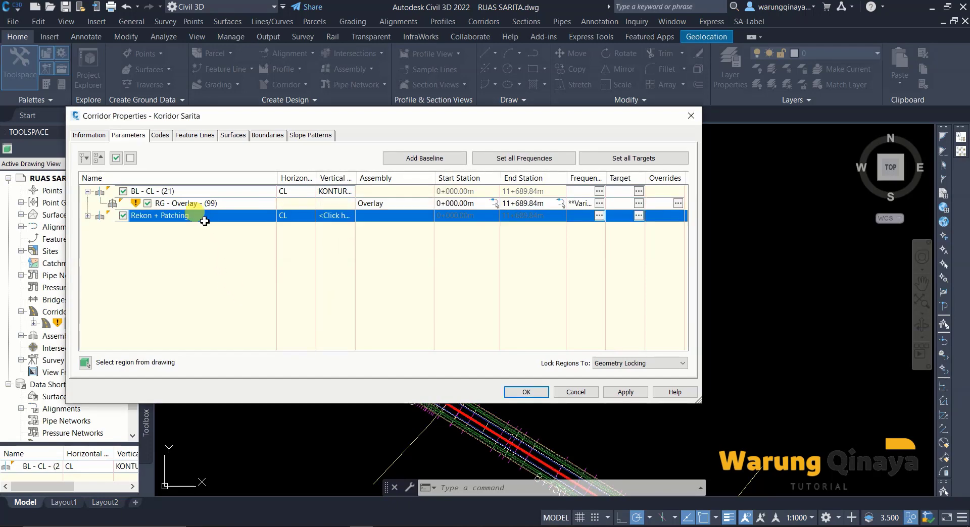
click(87, 216)
click(185, 192)
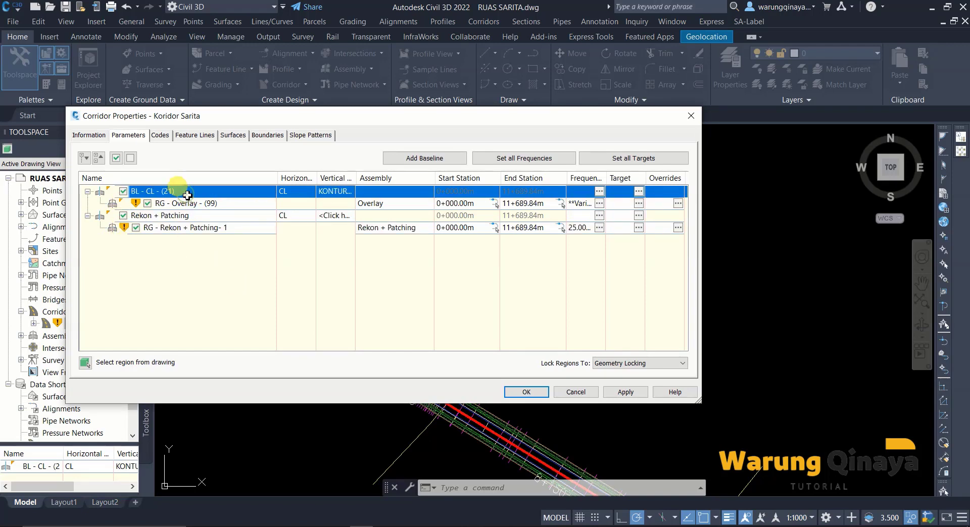
click(187, 193)
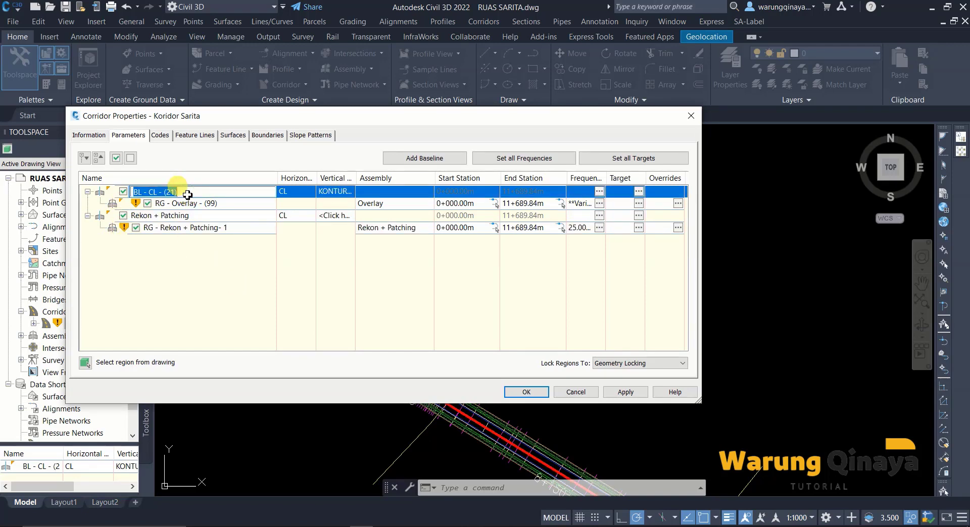
text(Overlay)
- Commit the Overlay name and add a new baseline named Resing
click(197, 290)
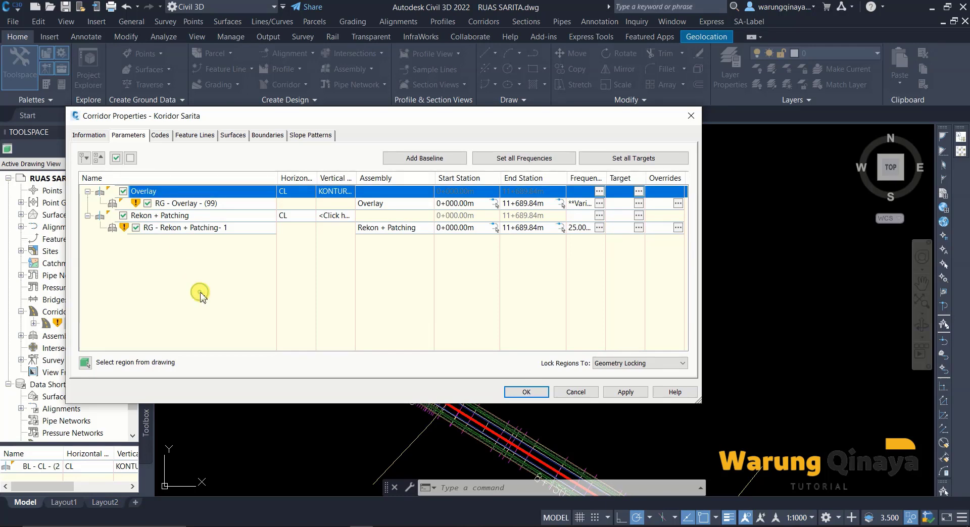
click(405, 159)
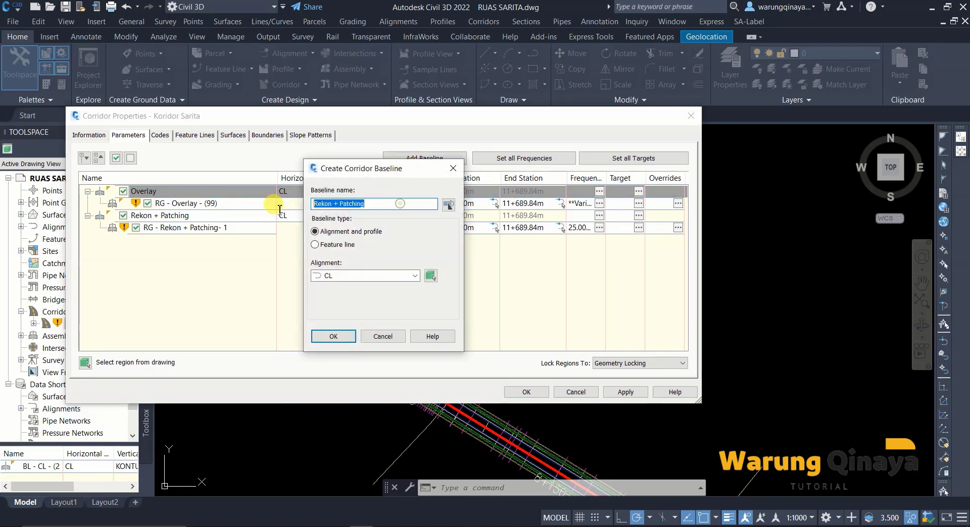
text(Resing)
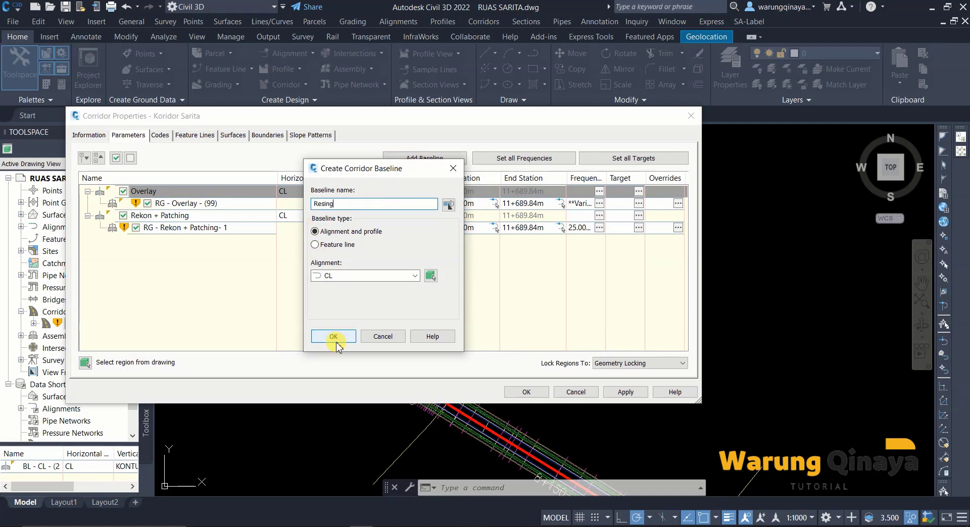
click(326, 336)
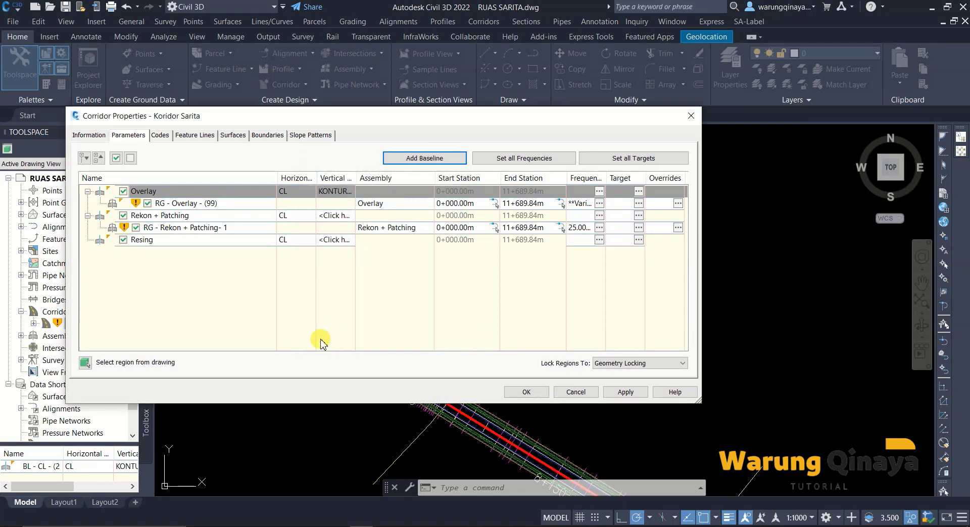
- Give the Resing baseline a region named Resing using the Resing assembly
right_click(156, 246)
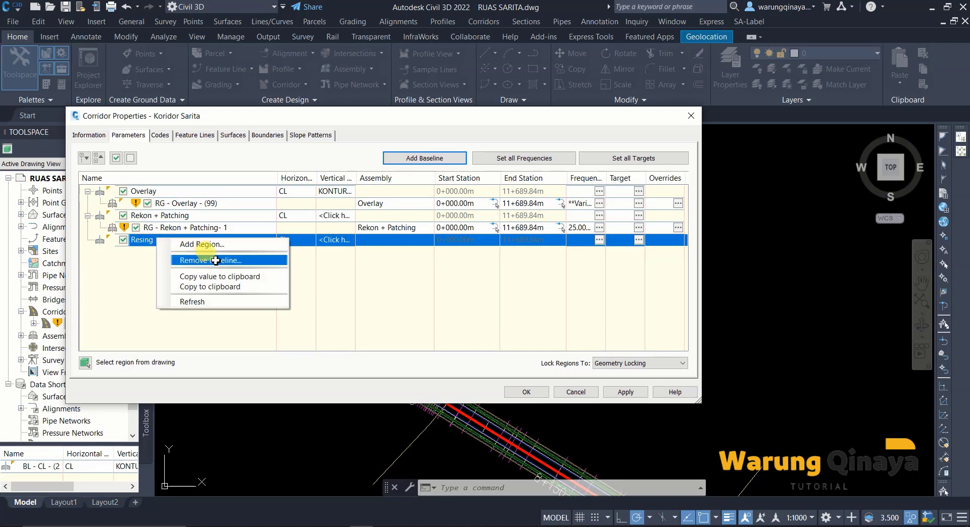
click(223, 245)
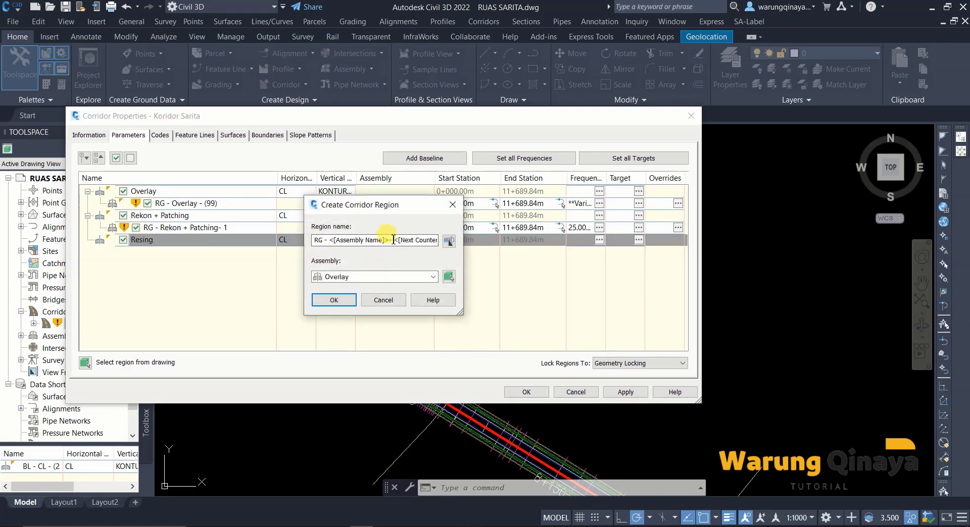
click(393, 240)
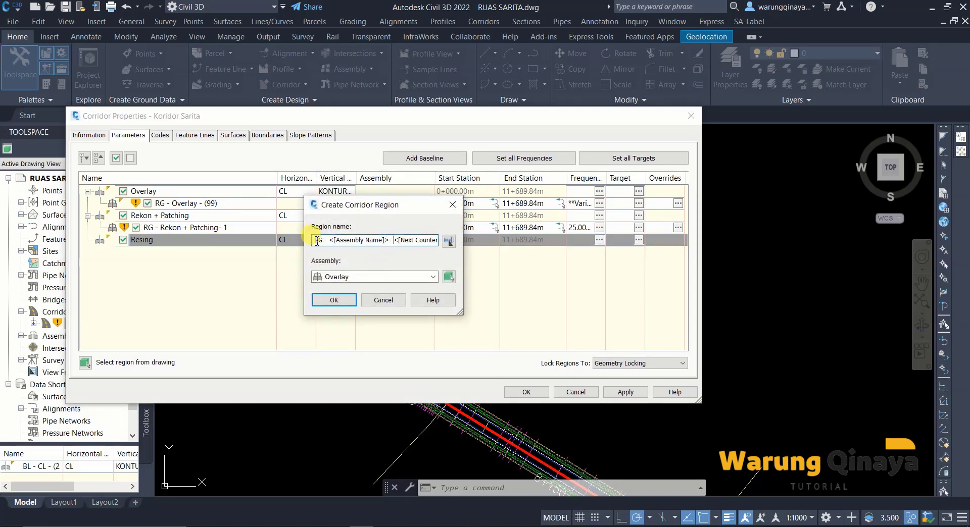
drag(317, 241, 544, 254)
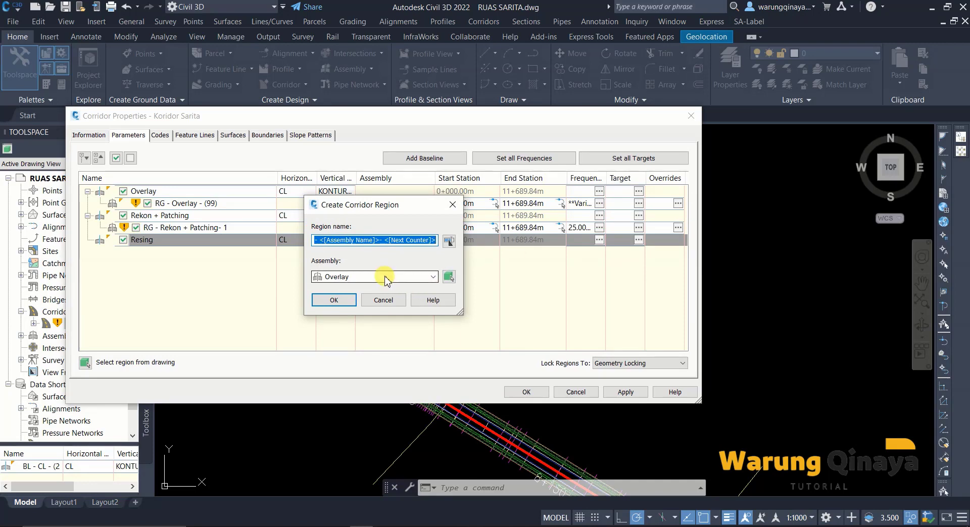
text(Resing)
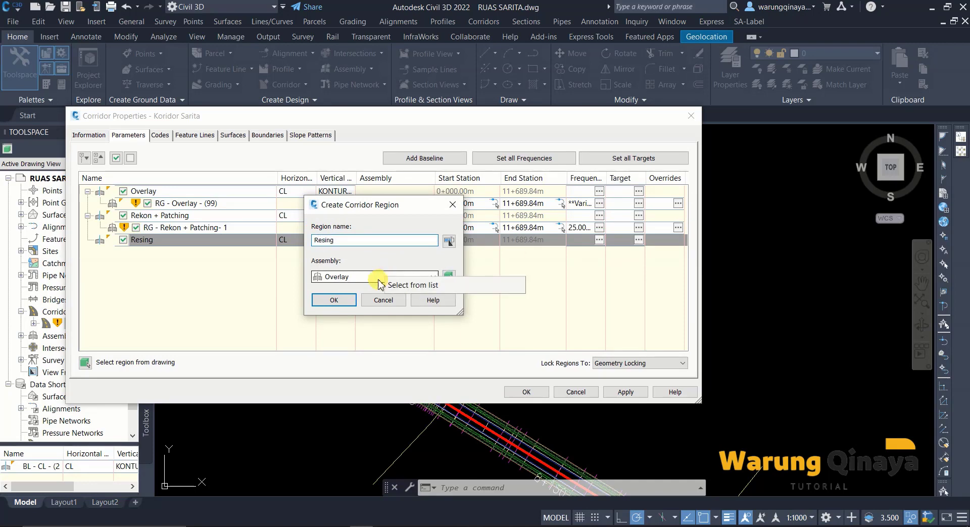
click(378, 279)
click(339, 309)
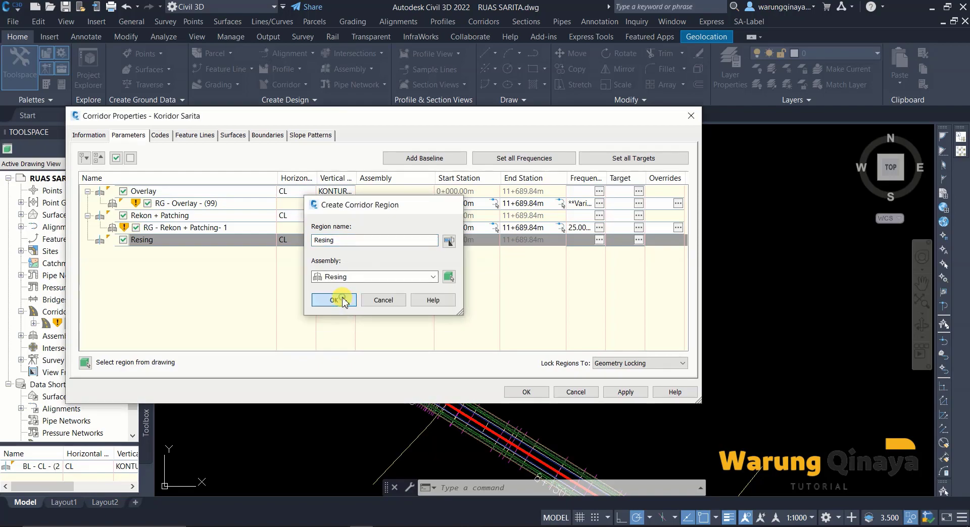
click(334, 300)
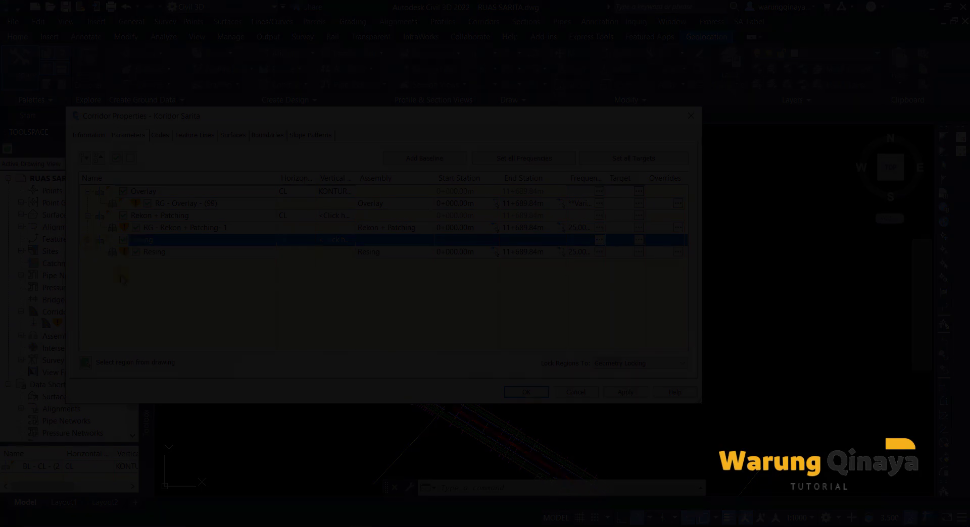
- Map all surface targets of Koridor Sarita's regions to KONTUR EG SARITA
scroll(431, 340, up, 1)
scroll(431, 344, up, 2)
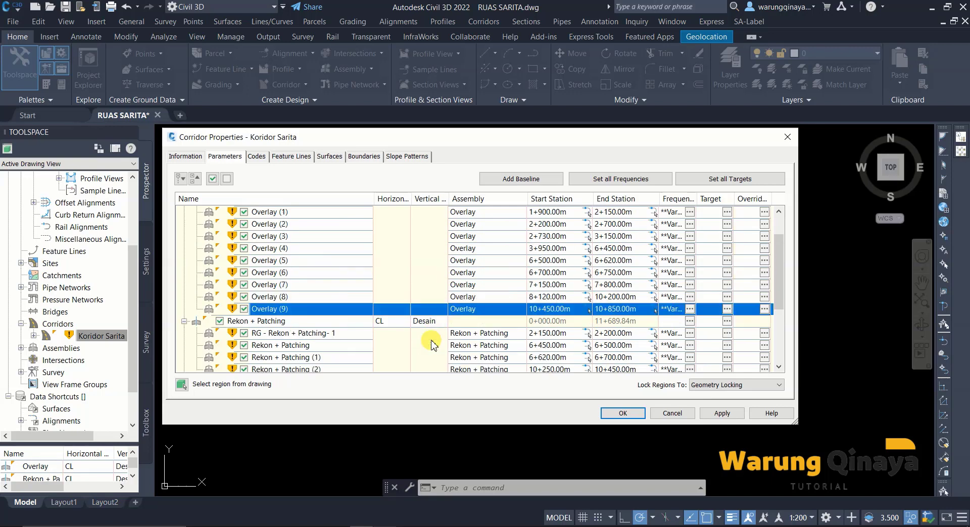
scroll(431, 344, up, 1)
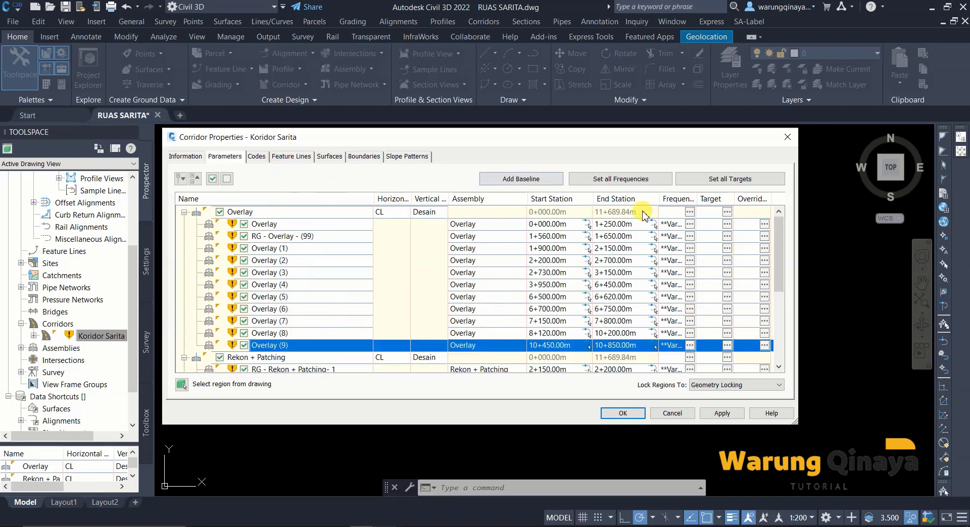
click(712, 179)
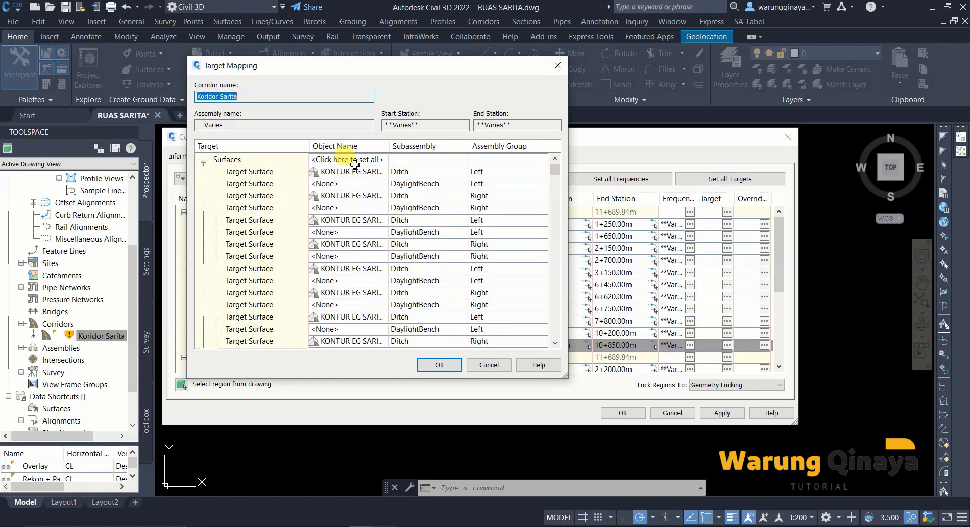
click(355, 161)
click(299, 182)
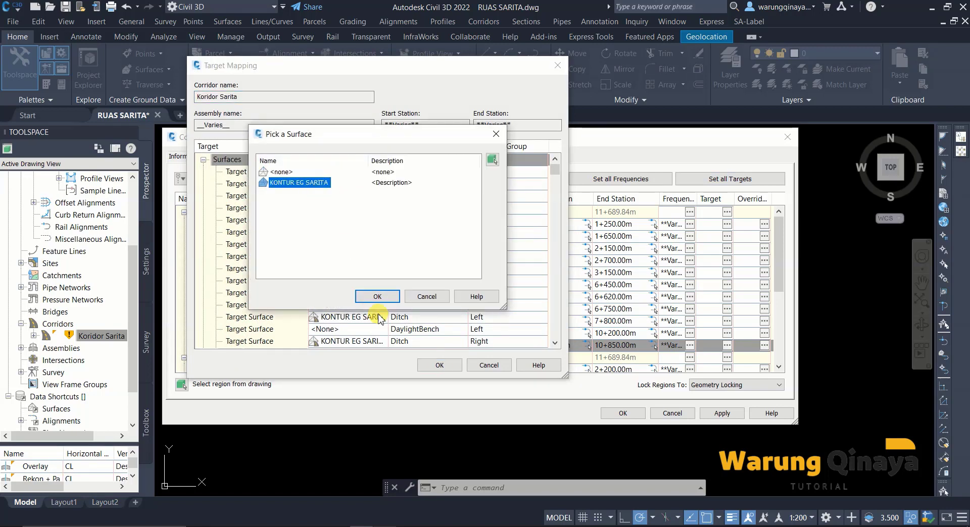
click(379, 297)
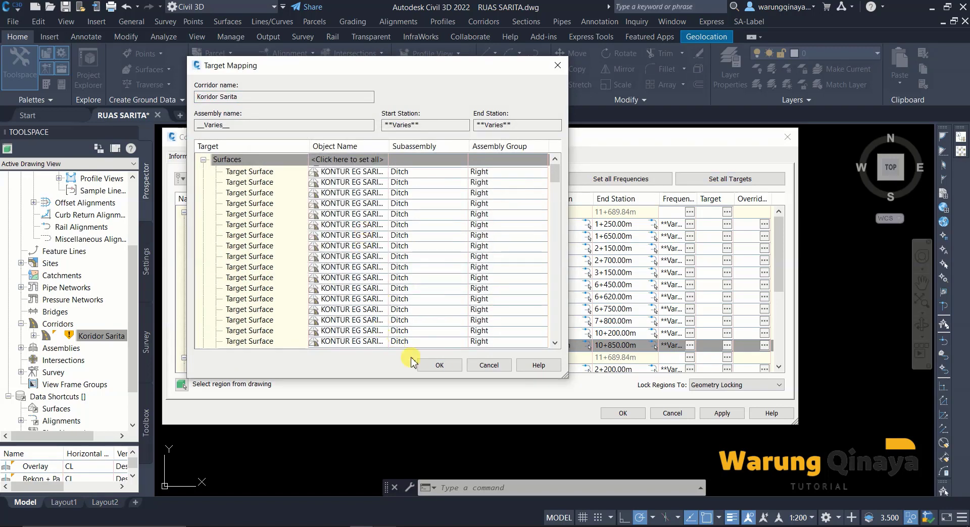
scroll(429, 371, down, 3)
click(428, 367)
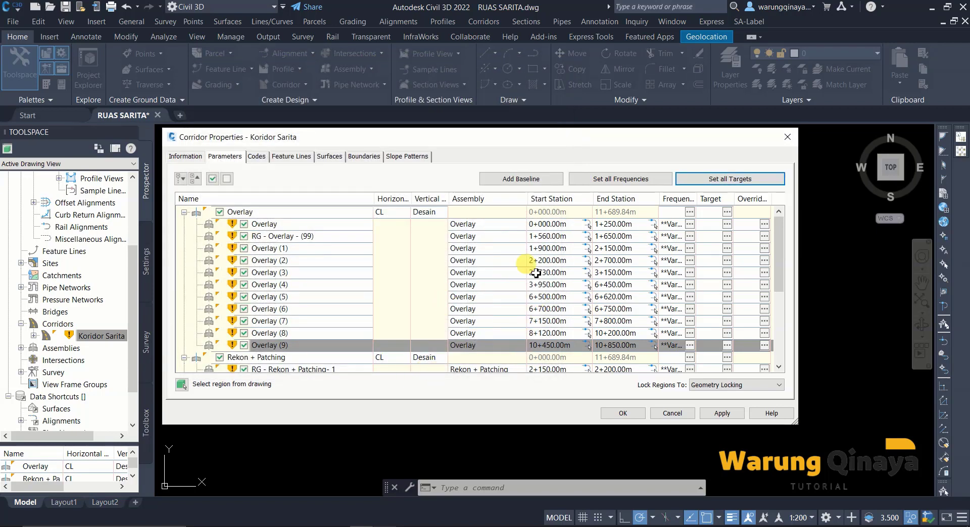
- Keep all region frequency values unchanged and apply the corridor property changes
click(590, 181)
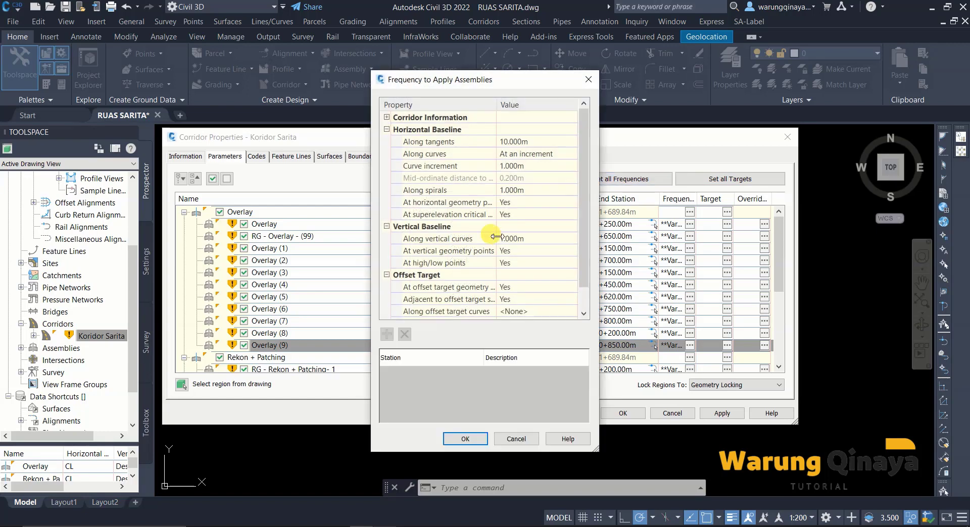
drag(577, 258, 581, 288)
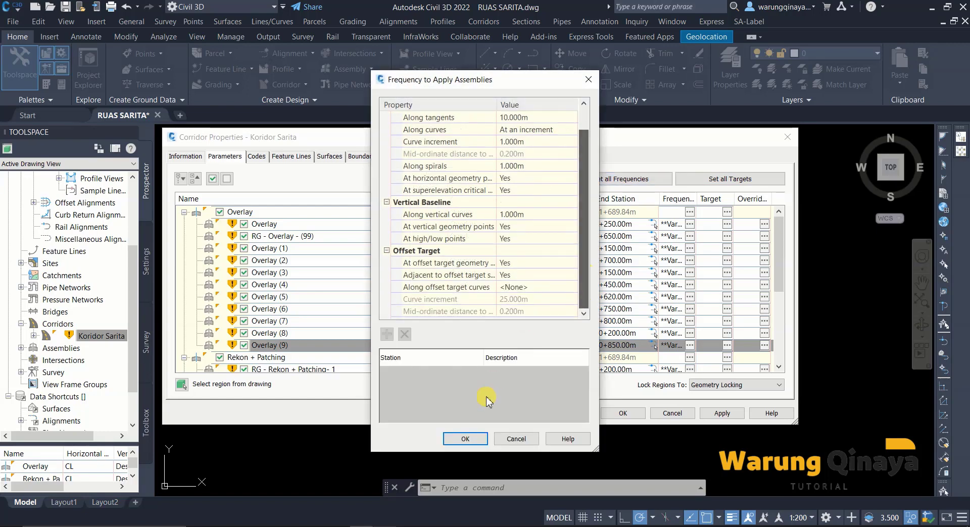
click(464, 438)
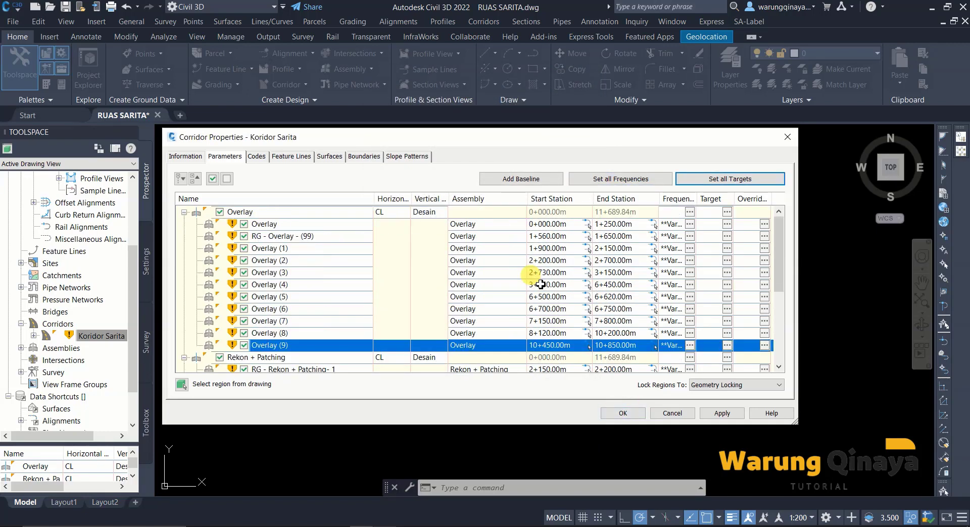
click(619, 413)
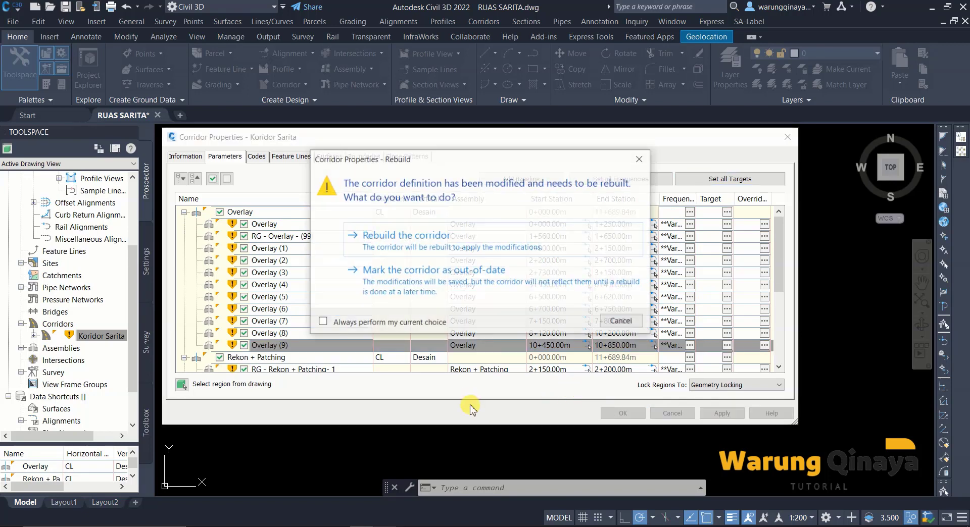
- Rebuild Koridor Sarita with the updated surface targets
click(449, 242)
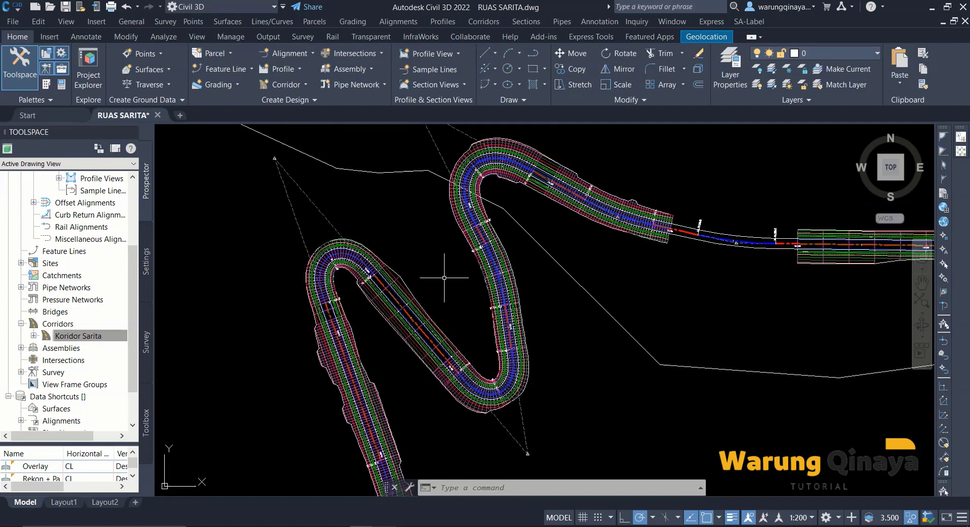
- Reopen Koridor Sarita's corridor properties from the Prospector Corridors list
click(89, 334)
right_click(90, 335)
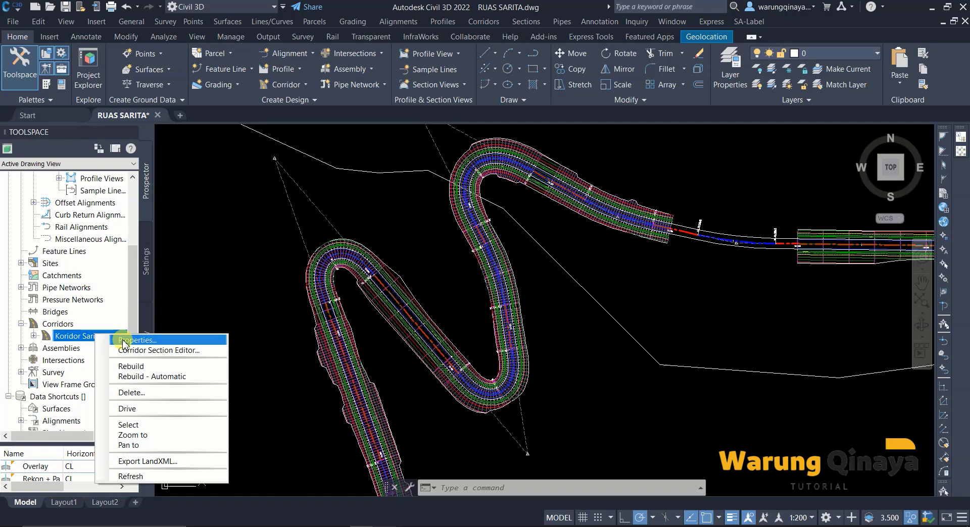
click(123, 342)
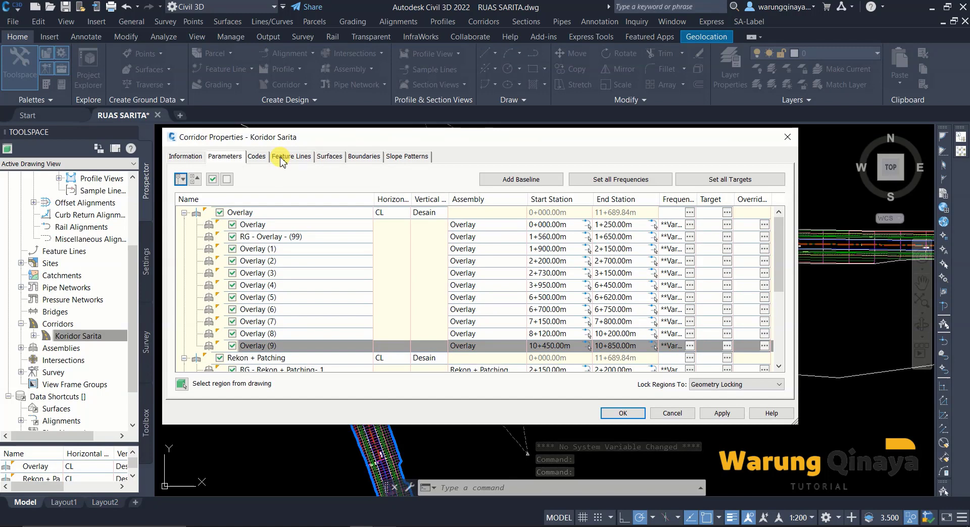
- Add a corridor surface with Top Links overhang correction and Links/Top as breakline data
click(329, 157)
click(182, 198)
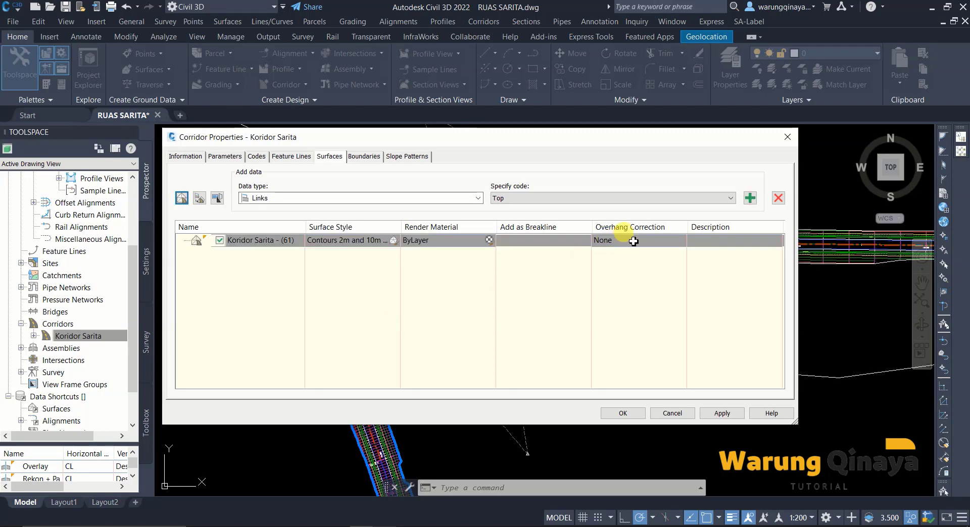
click(631, 241)
click(632, 252)
click(750, 198)
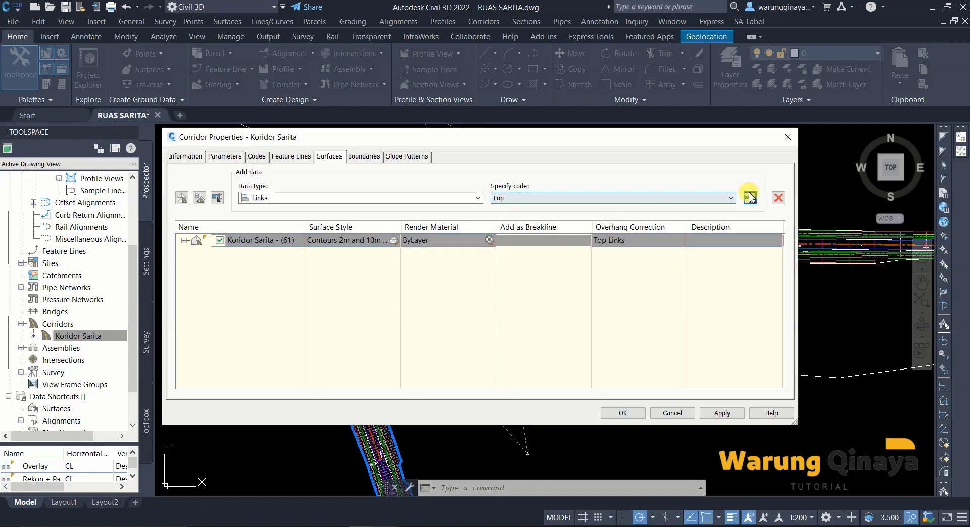
click(501, 253)
- Set corridor extents as the surface's outer boundary and rebuild Koridor Sarita
click(359, 157)
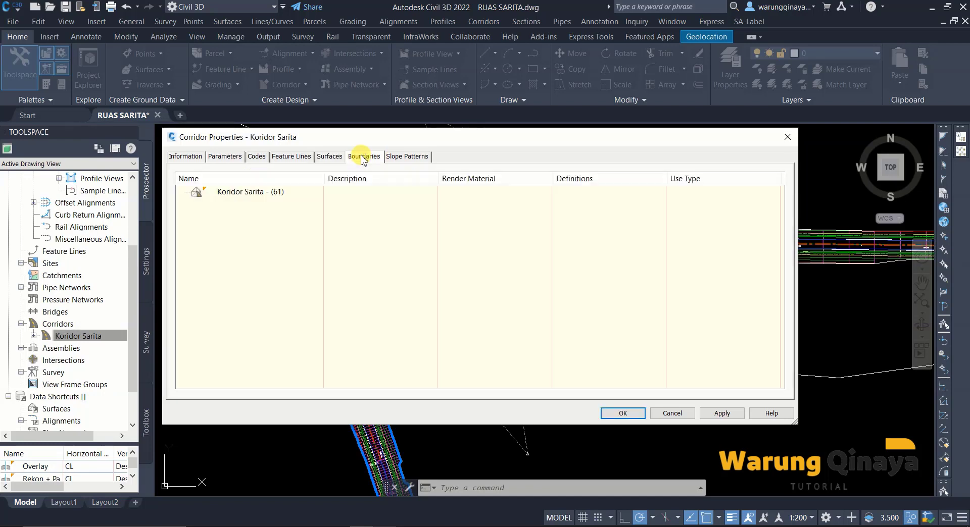
right_click(279, 194)
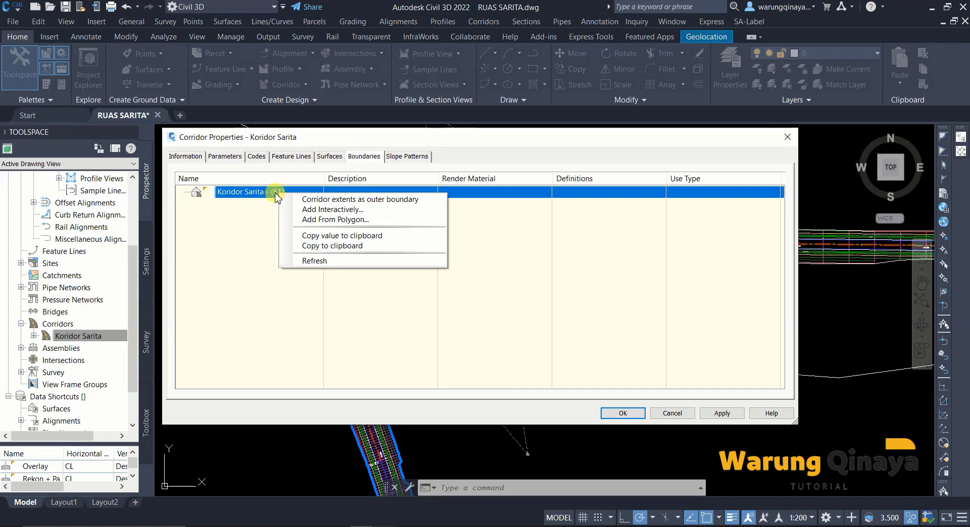
click(309, 200)
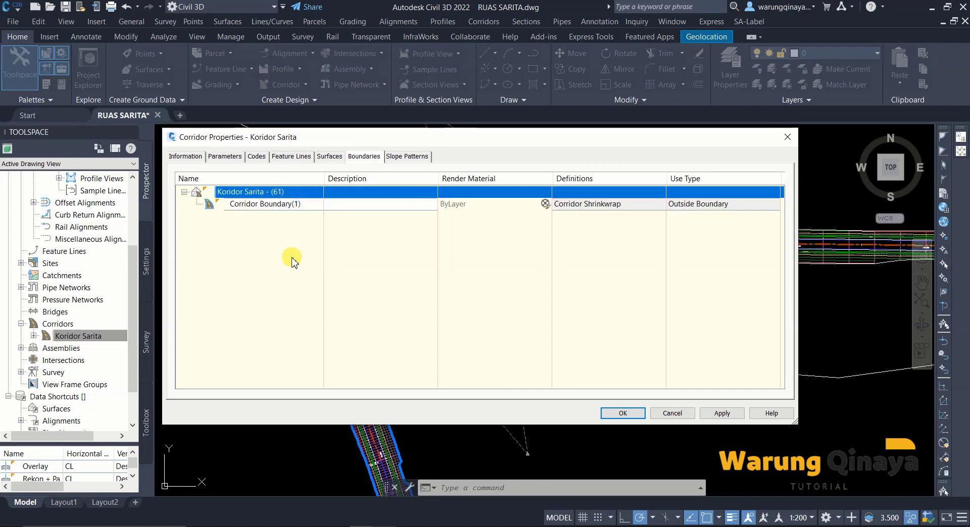
click(633, 413)
click(467, 241)
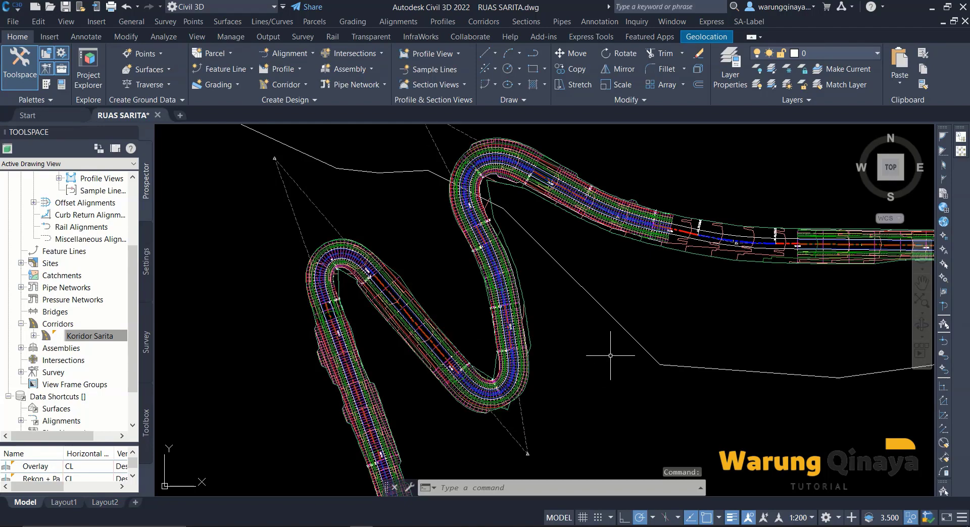
scroll(560, 374, down, 2)
scroll(433, 313, up, 2)
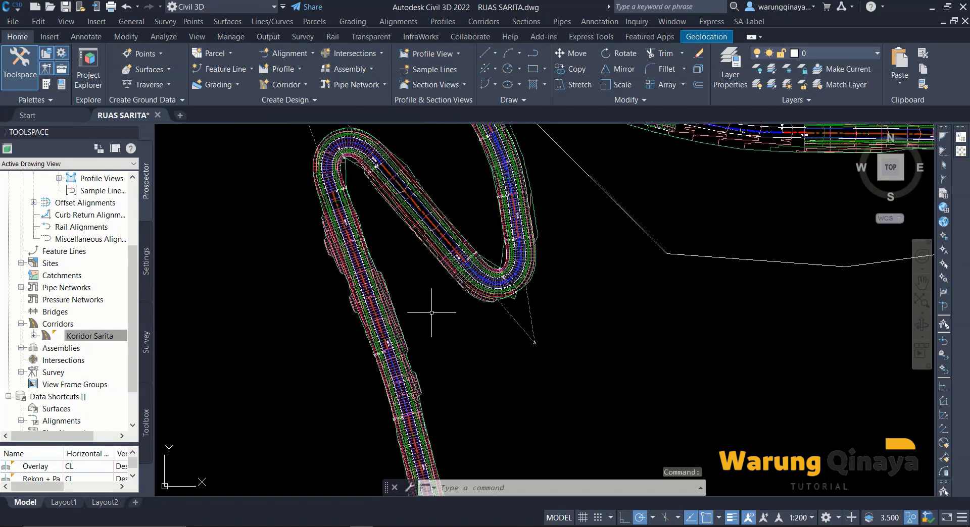
middle_drag(433, 312, 422, 392)
scroll(335, 319, up, 2)
scroll(334, 319, up, 2)
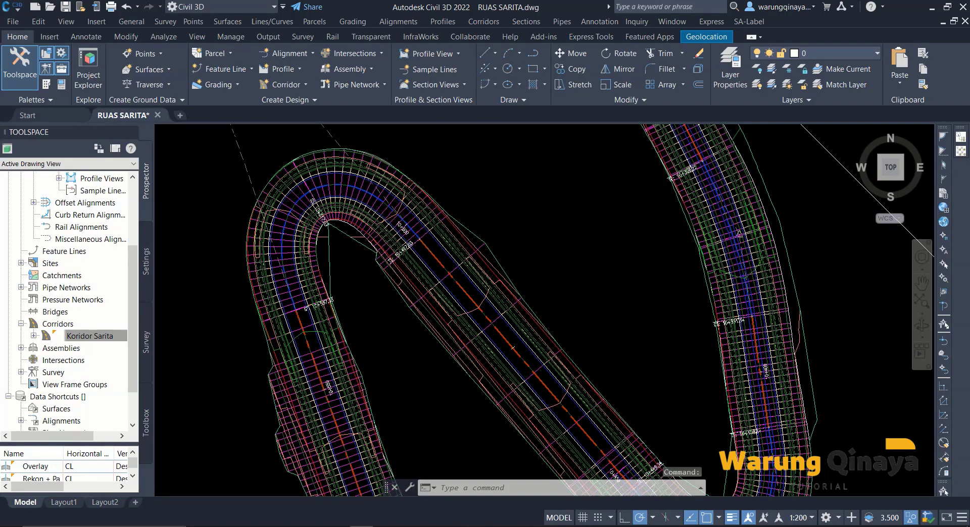
scroll(334, 318, up, 2)
scroll(331, 334, down, 4)
scroll(330, 334, down, 2)
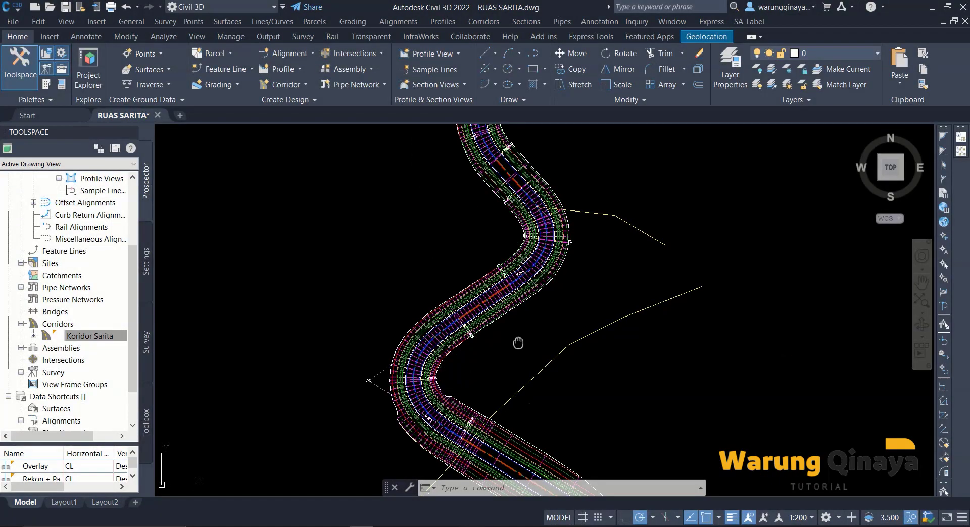
mouse_move(521, 417)
middle_down()
mouse_move(517, 321)
mouse_move(576, 278)
mouse_move(586, 157)
middle_up()
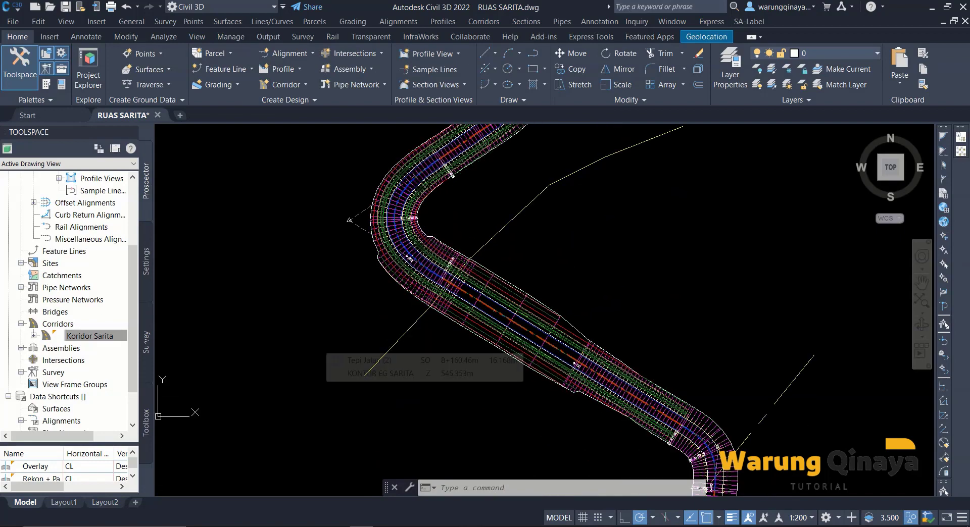
scroll(509, 326, up, 5)
scroll(588, 207, down, 3)
scroll(588, 207, down, 2)
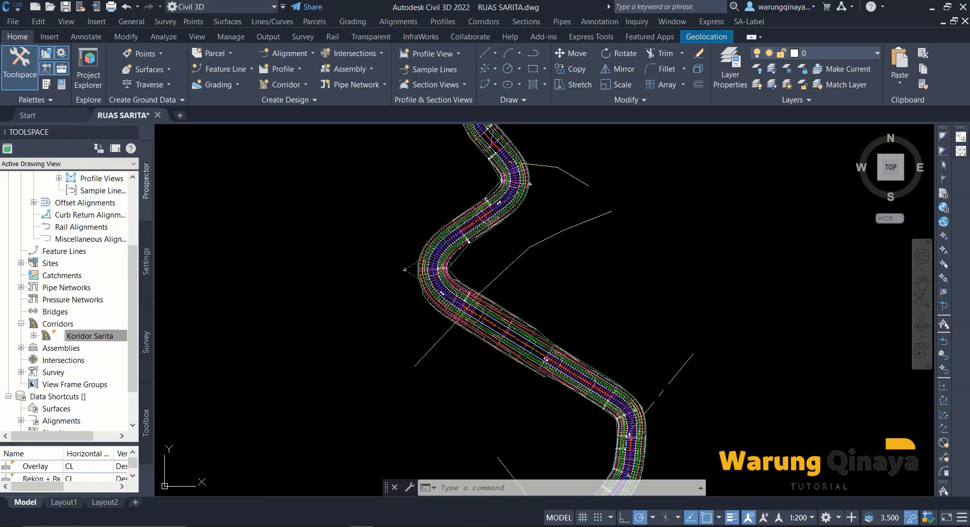
scroll(589, 207, down, 2)
mouse_move(589, 207)
middle_down()
mouse_move(589, 274)
mouse_move(776, 311)
middle_up()
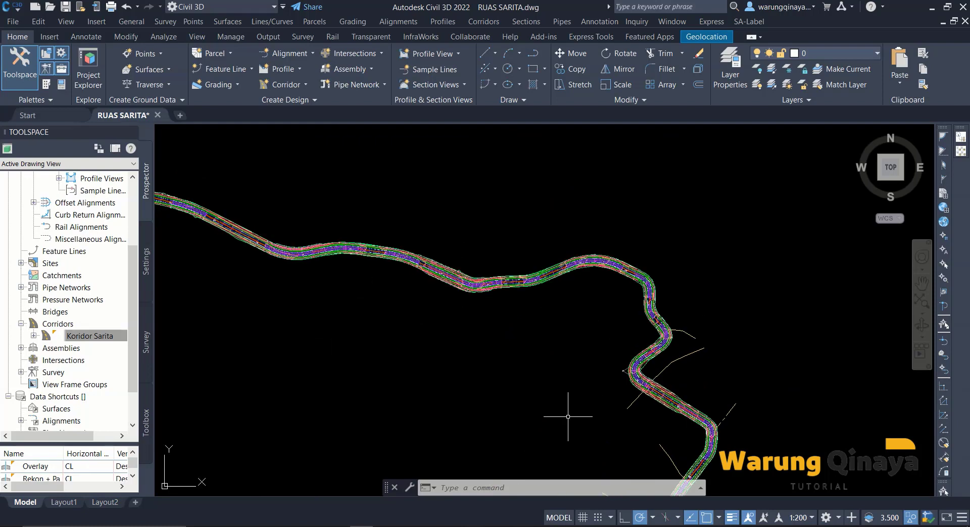
scroll(322, 319, down, 3)
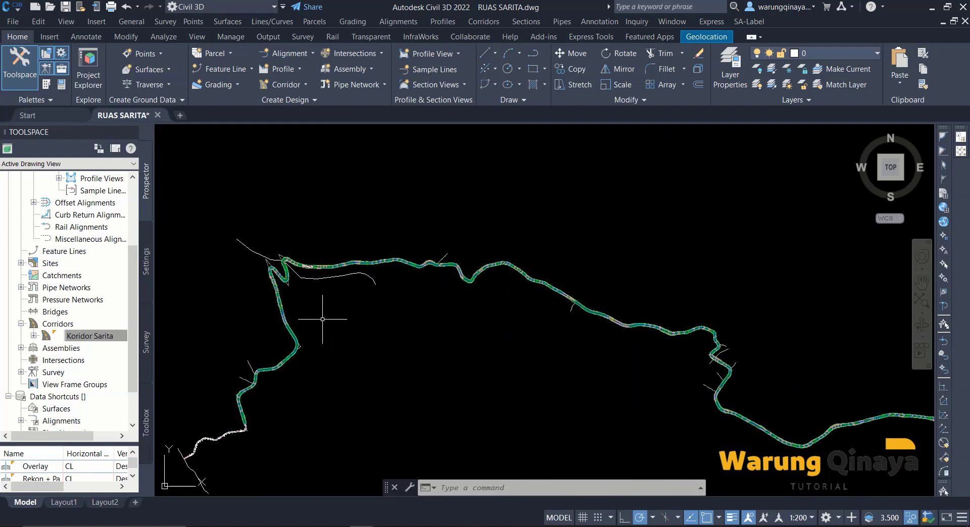
scroll(275, 278, up, 3)
scroll(276, 278, up, 3)
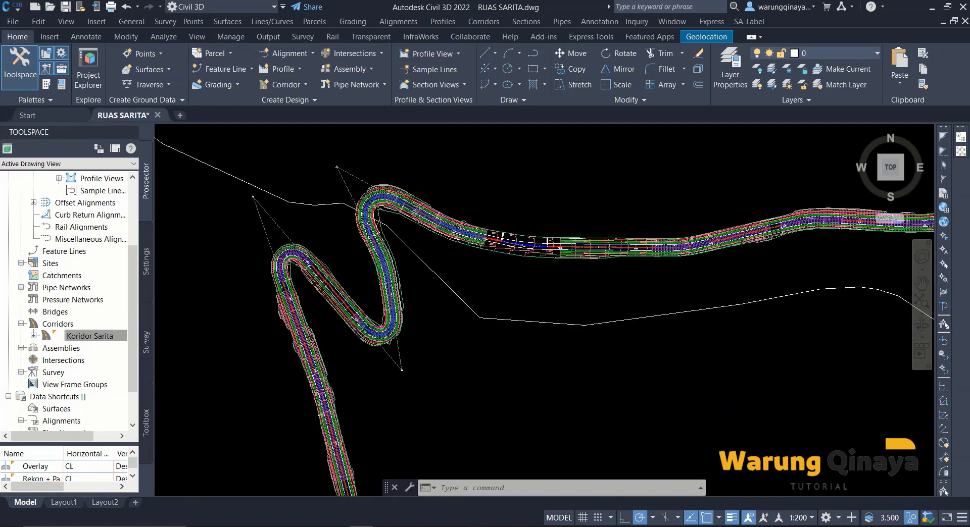
scroll(281, 283, up, 3)
scroll(285, 287, up, 3)
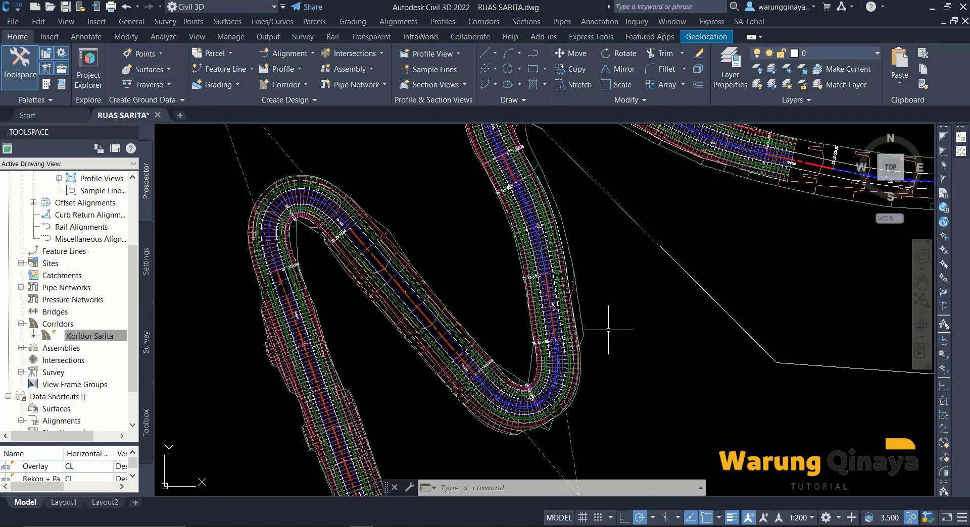
mouse_move(609, 325)
middle_down()
mouse_move(571, 435)
mouse_move(554, 333)
middle_up()
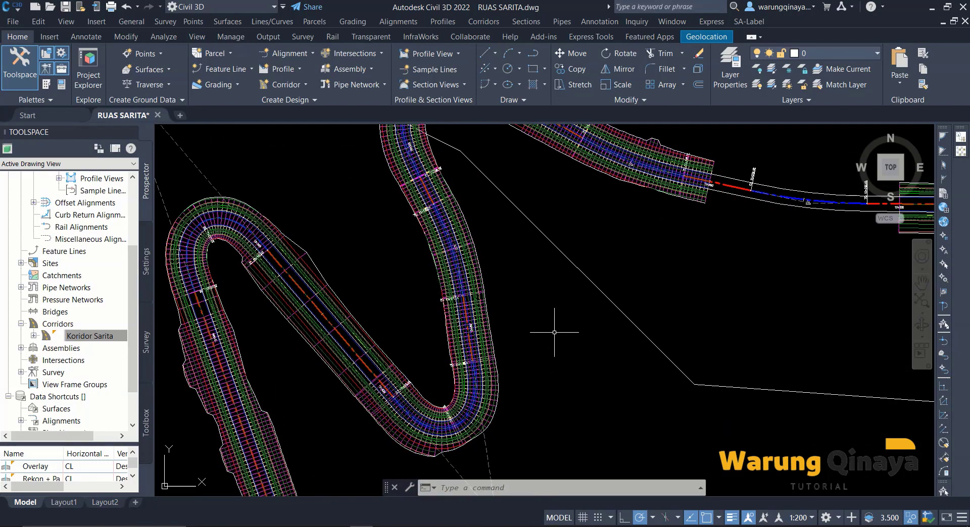
scroll(540, 333, down, 2)
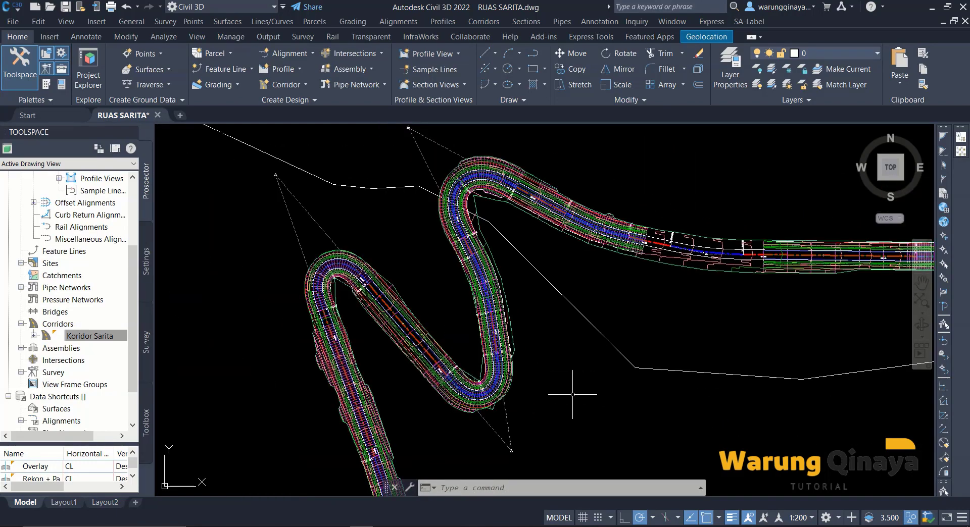